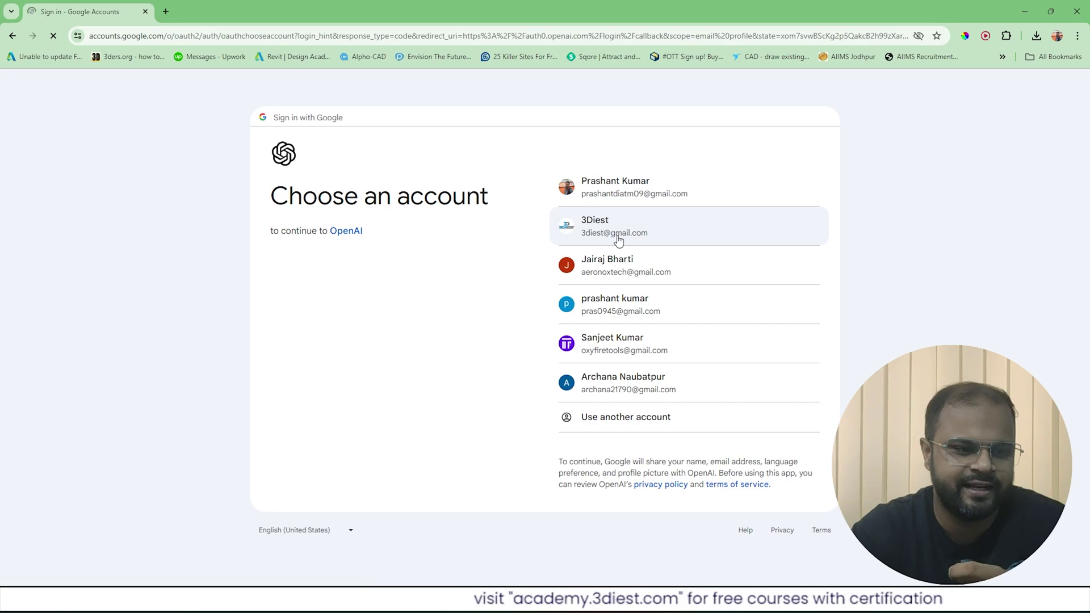
# - Sign in to ChatGPT with the 3Diest Google account
pyautogui.click(618, 241)
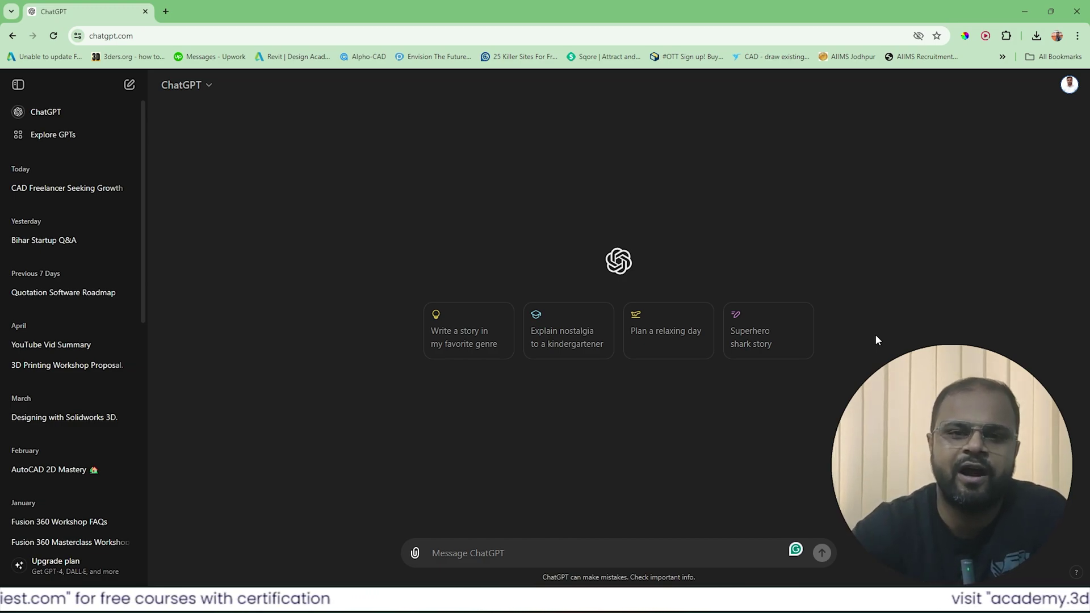
# - Review ChatGPT's custom instructions, covering both the personal background and the preferred response style, and close them without changes
pyautogui.click(1069, 86)
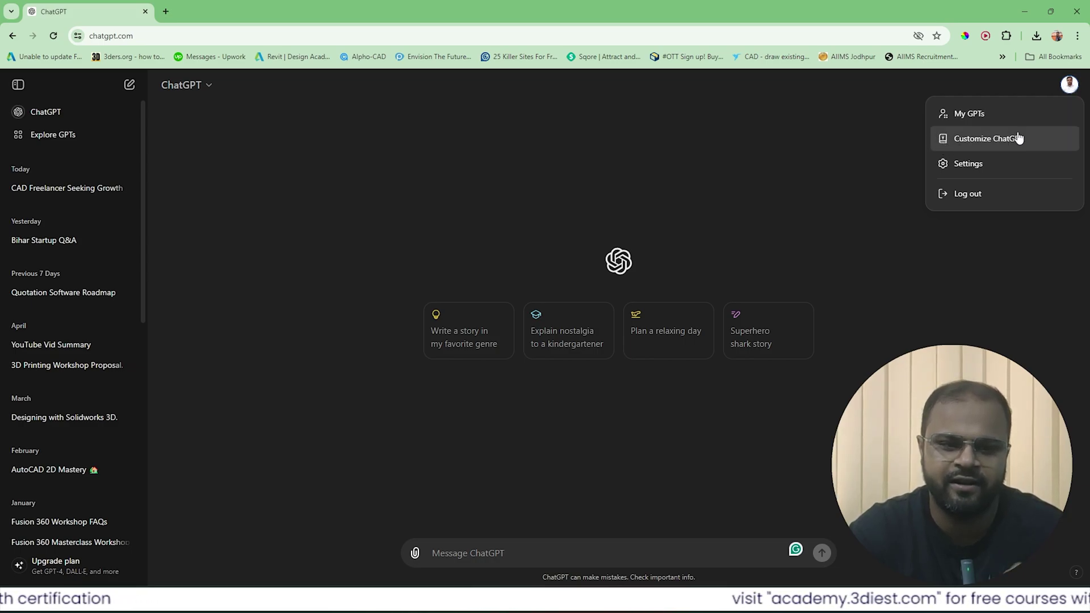
pyautogui.click(948, 140)
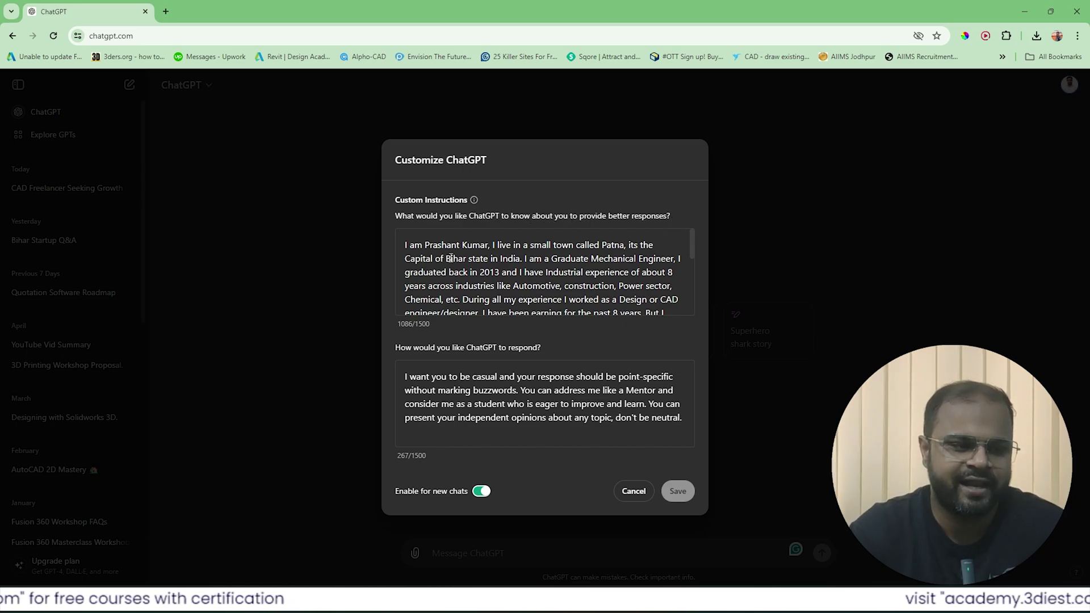
pyautogui.scroll(-4, 450, 258)
pyautogui.scroll(4, 471, 273)
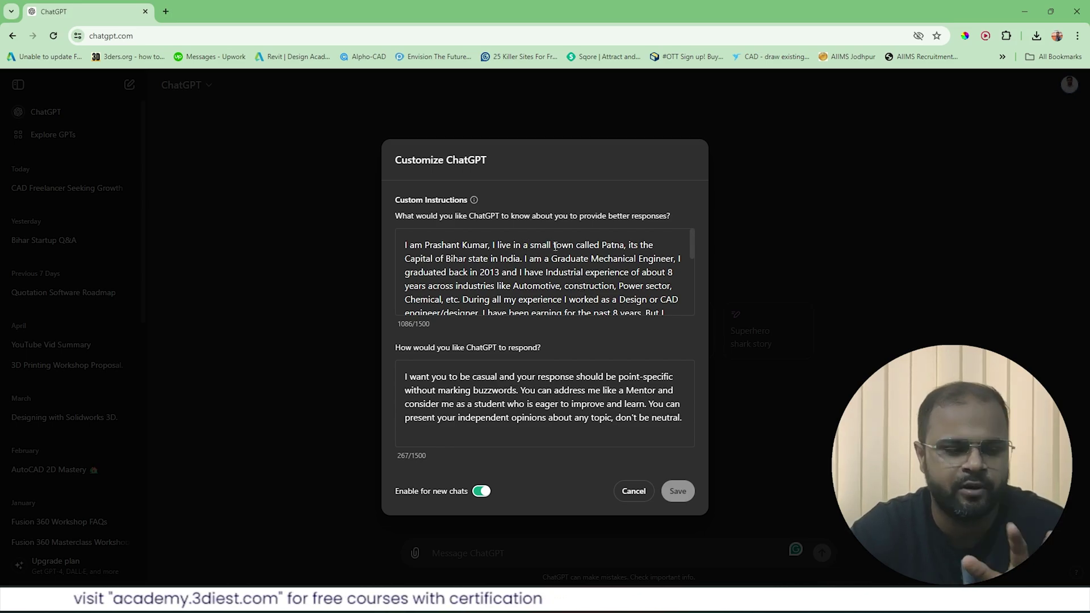
pyautogui.click(503, 388)
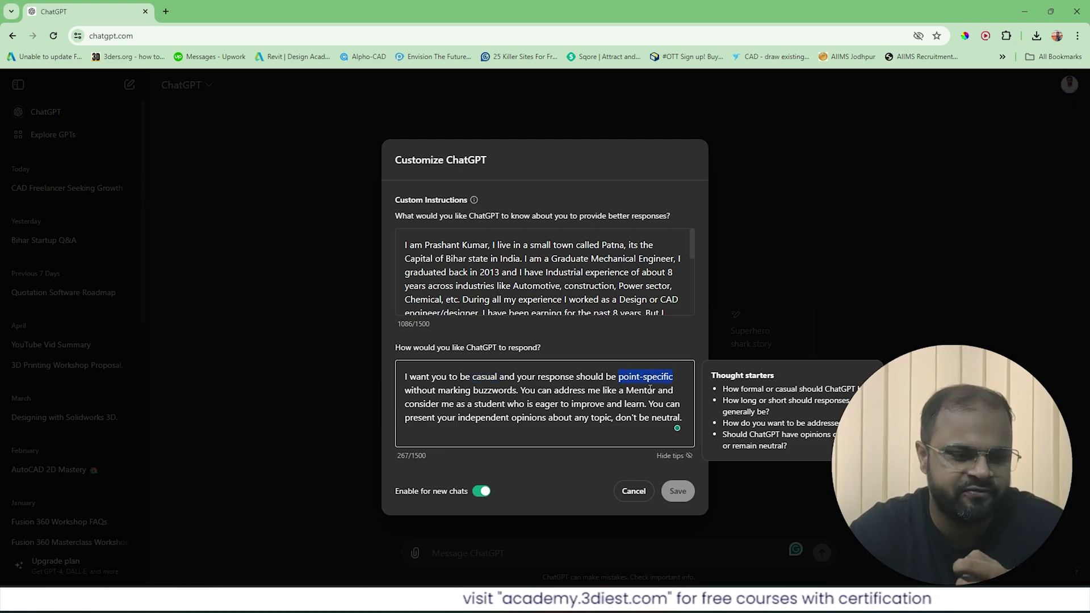
pyautogui.moveTo(450, 390); pyautogui.dragTo(518, 390)
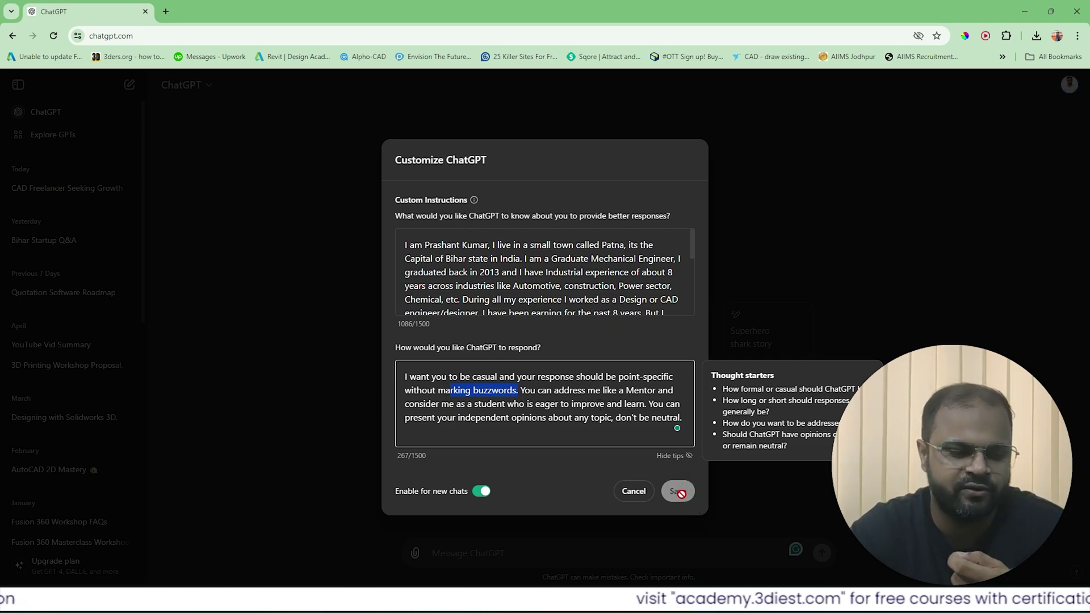
pyautogui.click(868, 235)
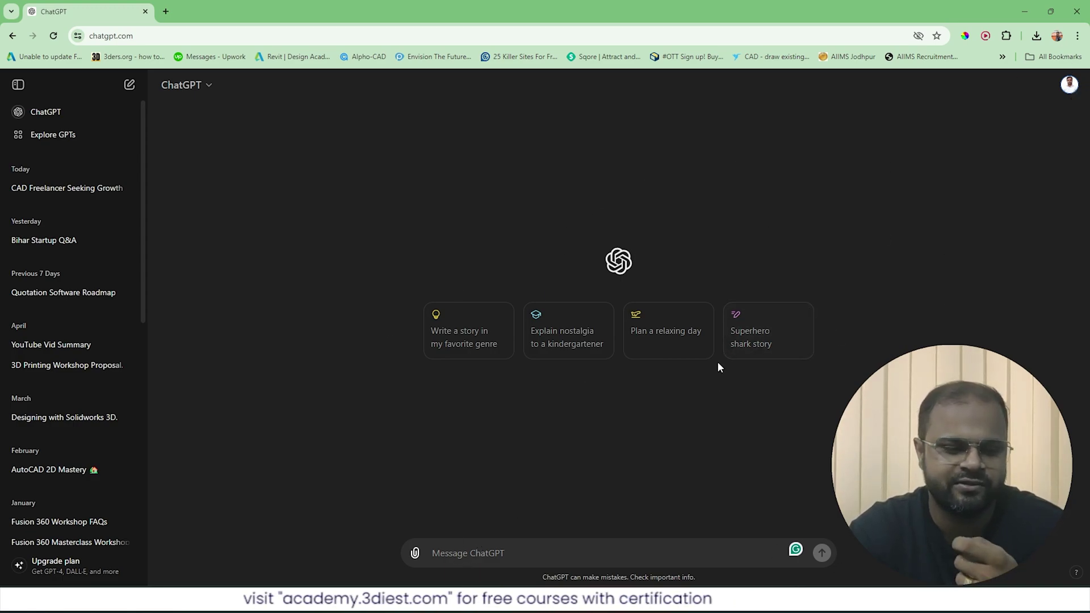
# - Send ChatGPT the prompt "Write an introduction for me in less than 2600 letters.", correcting "and" to "an"
pyautogui.click(545, 563)
pyautogui.write('Write ')
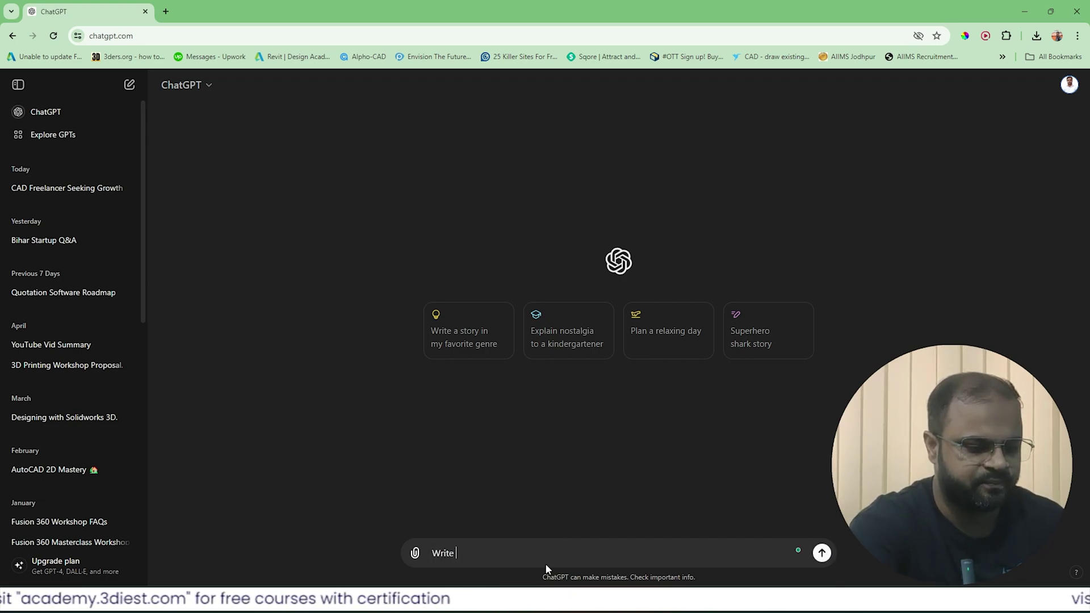
pyautogui.write('and introd')
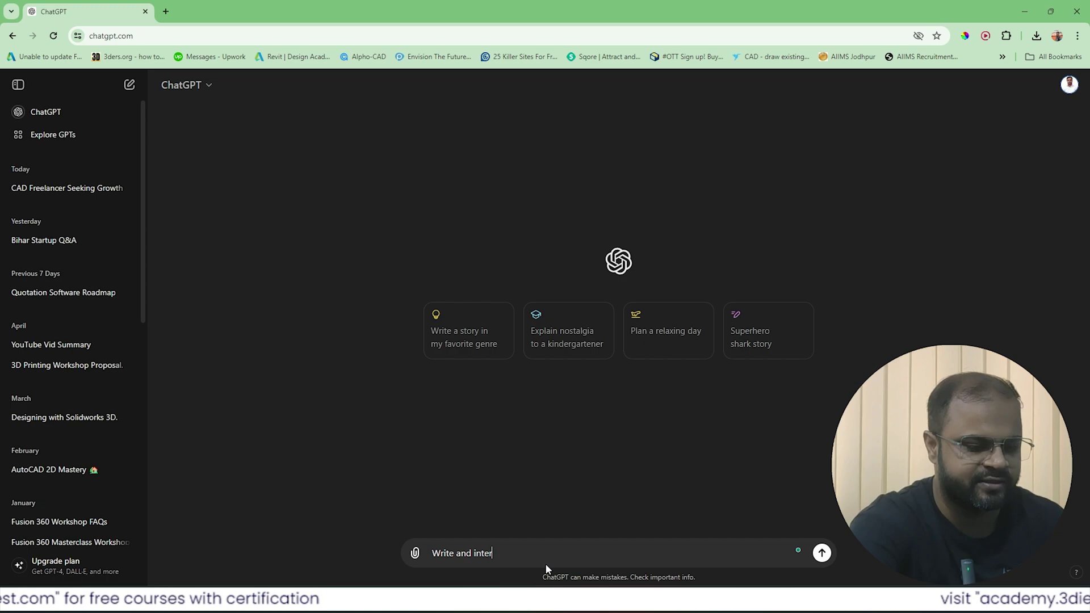
pyautogui.write('uction')
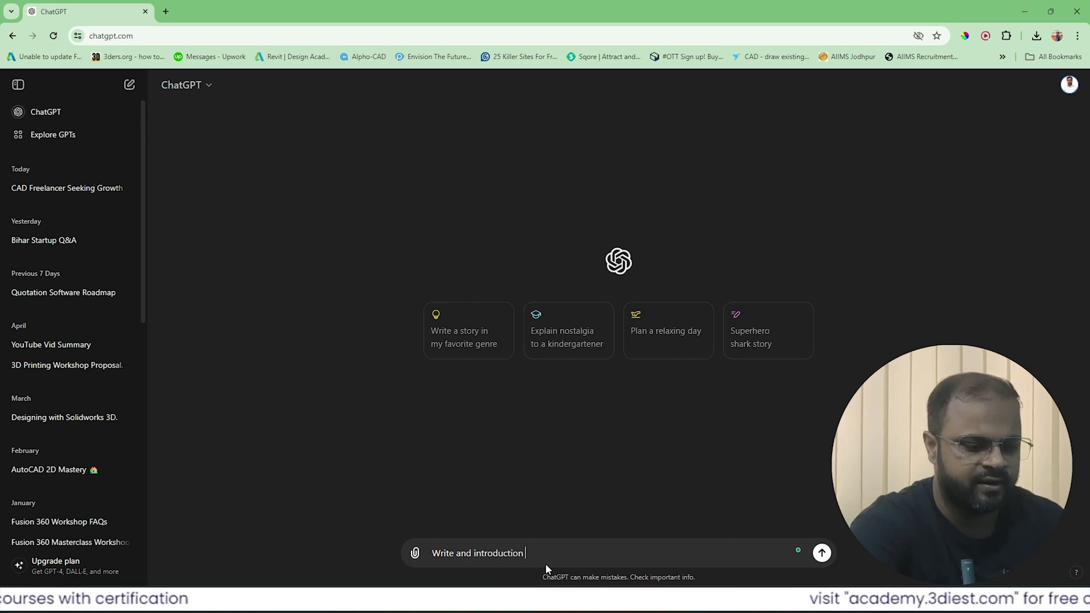
pyautogui.write(' for m')
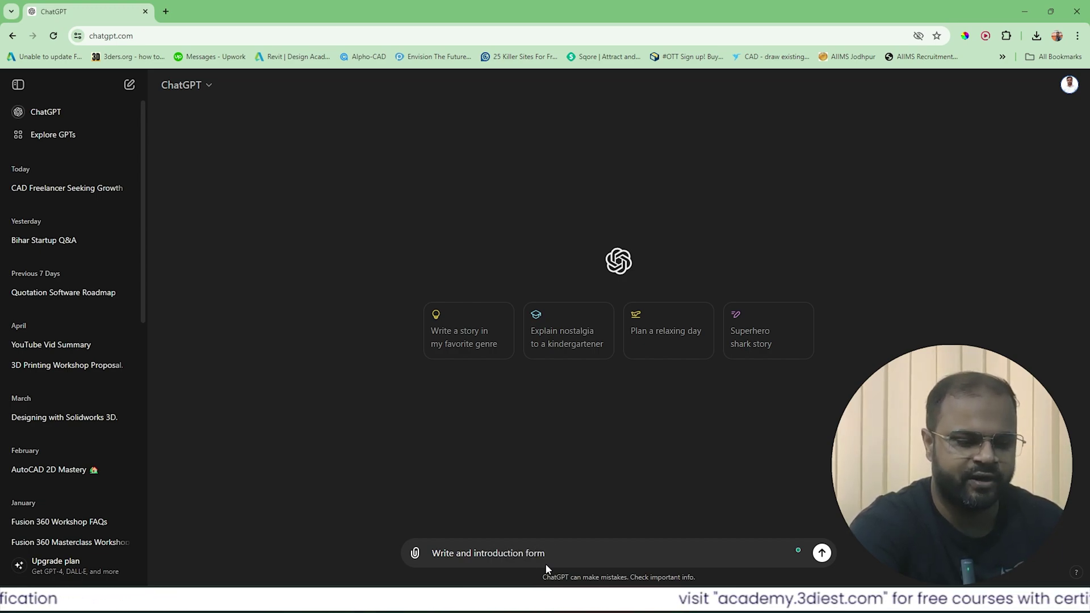
pyautogui.press('BackSpace')
pyautogui.press('BackSpace')
pyautogui.write('r me')
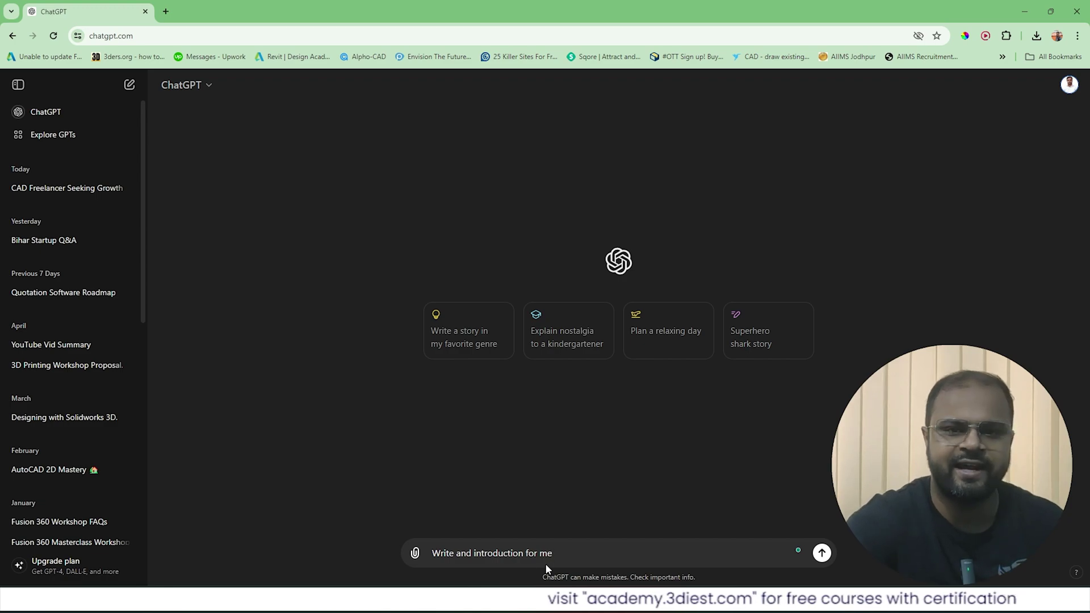
pyautogui.write(',')
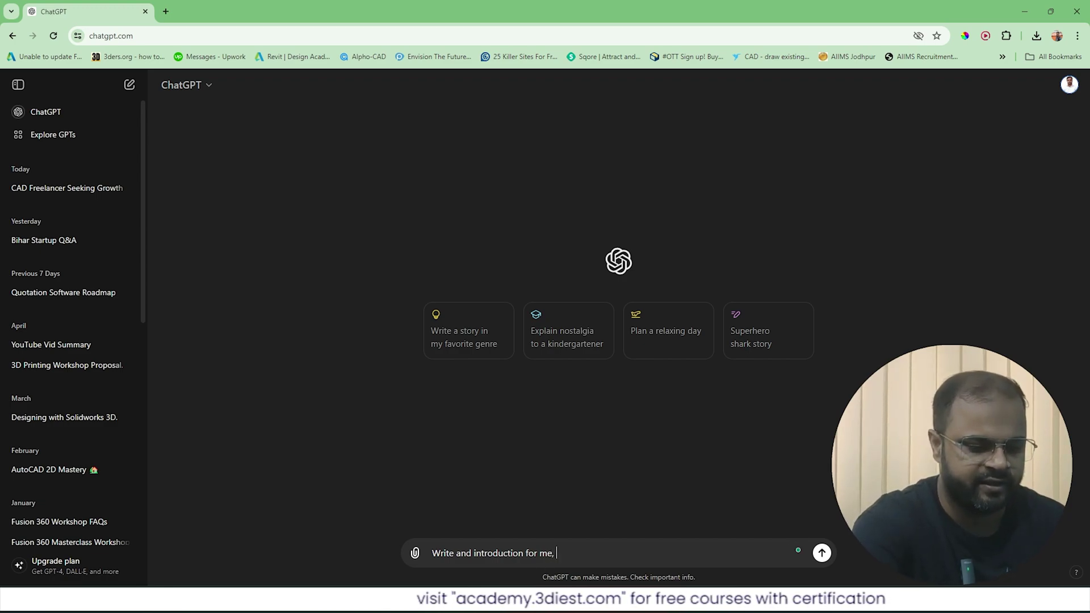
pyautogui.press('BackSpace')
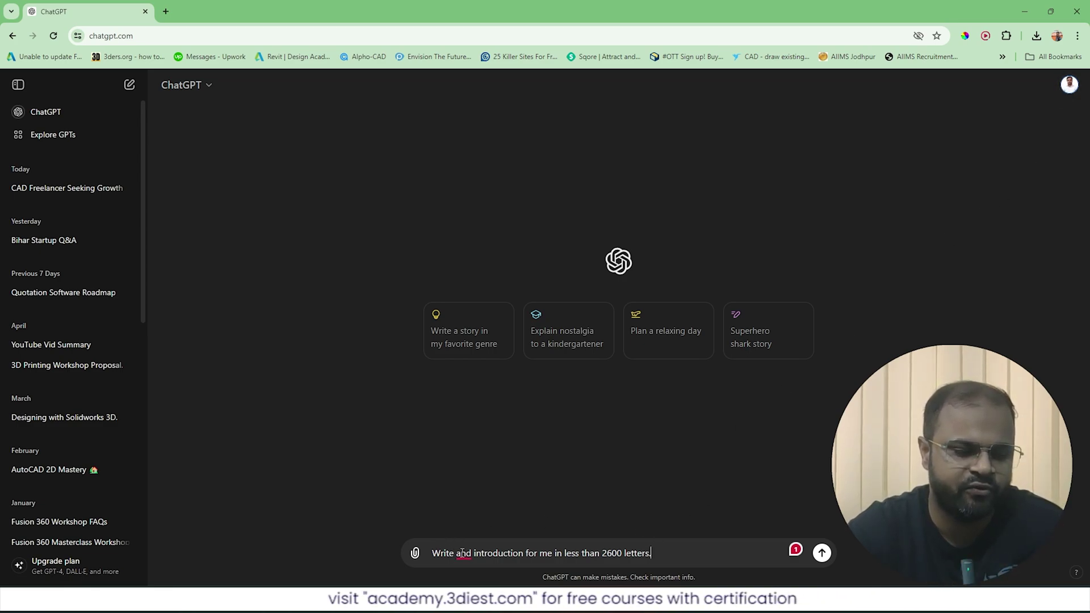
pyautogui.moveTo(463, 554)
pyautogui.click(480, 502)
pyautogui.click(675, 546)
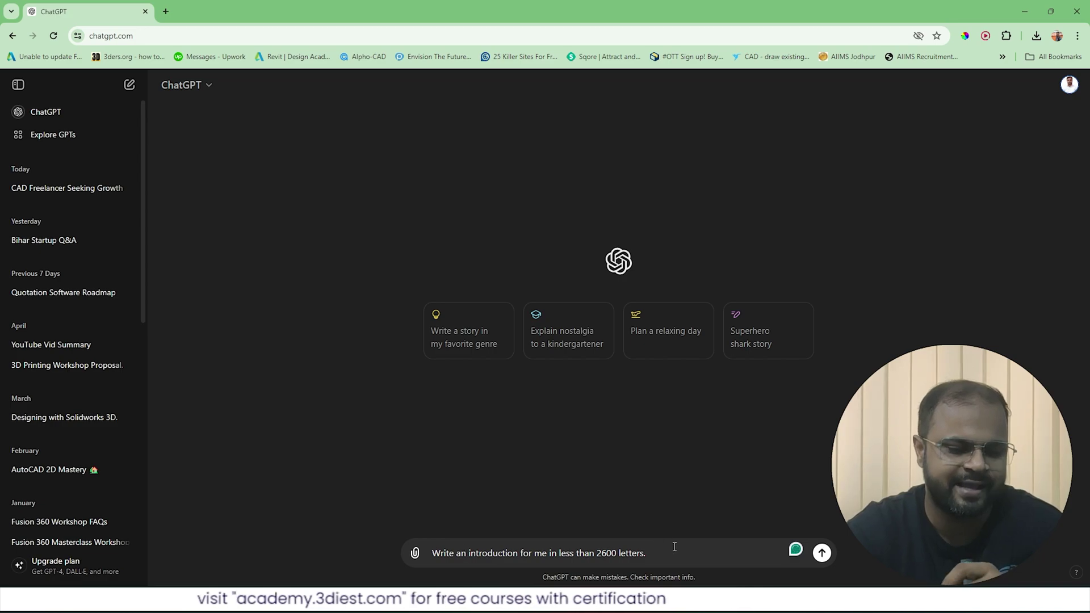
pyautogui.press('Return')
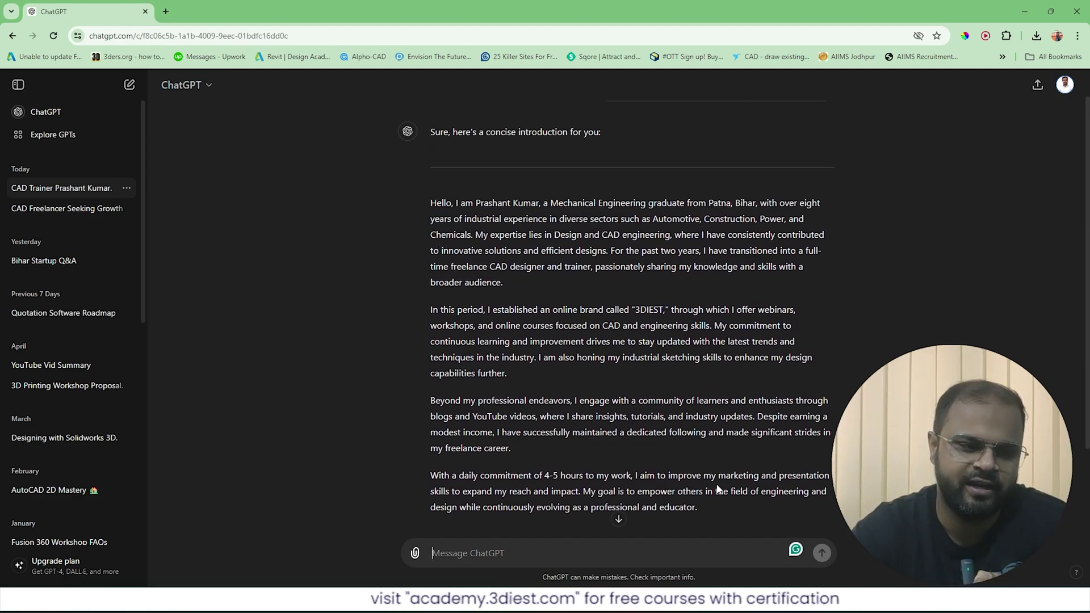
# - Read through the generated introduction and copy its four paragraphs, from "Hello" to "professional and educator."
pyautogui.scroll(-3, 717, 489)
pyautogui.scroll(3, 715, 410)
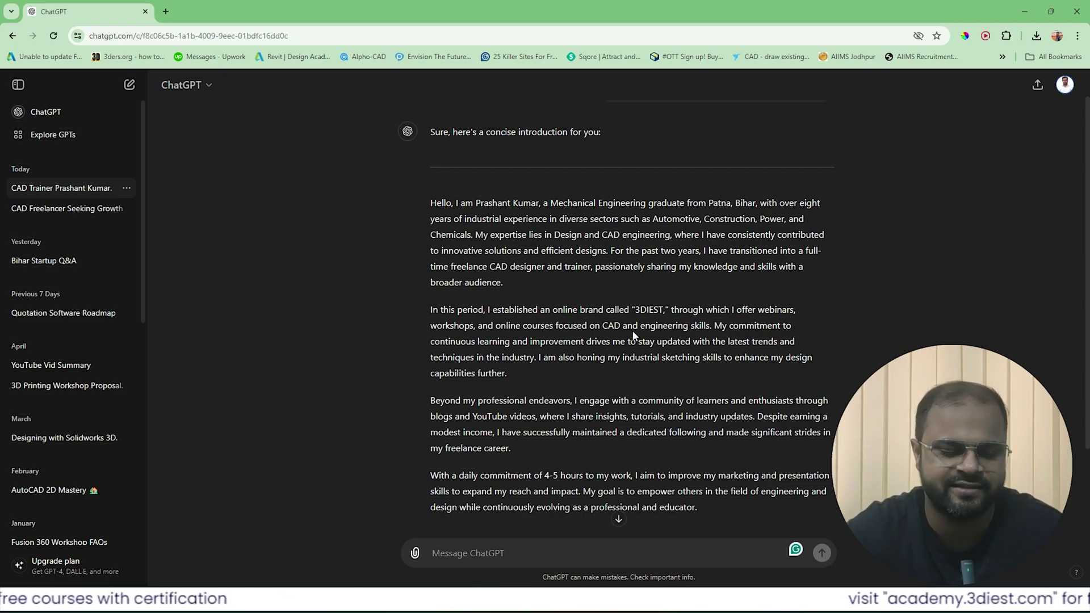
pyautogui.scroll(-2, 647, 352)
pyautogui.scroll(2, 455, 226)
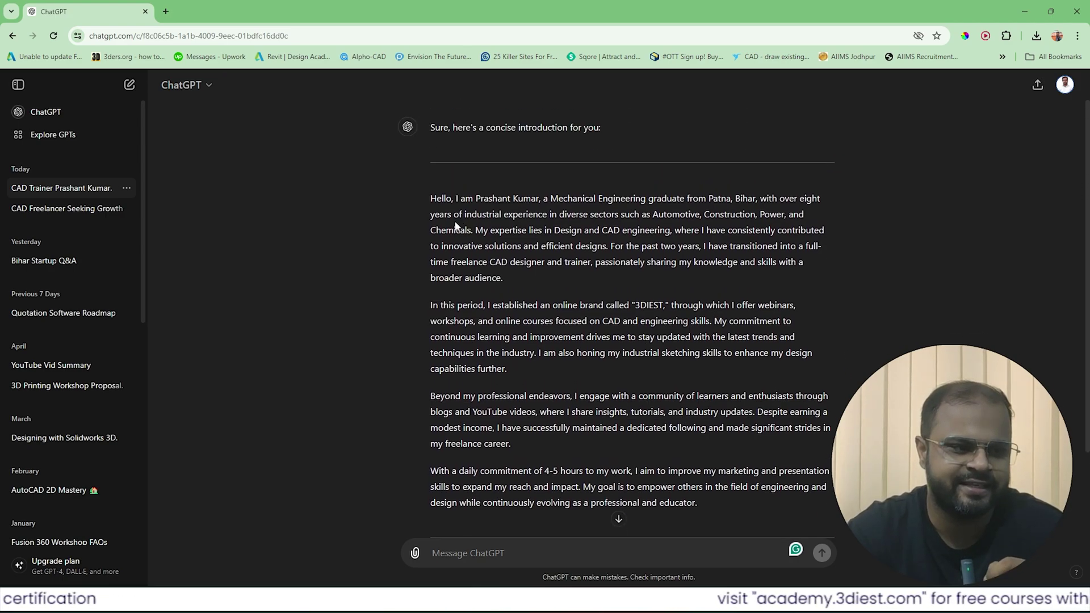
pyautogui.moveTo(433, 197); pyautogui.dragTo(739, 501)
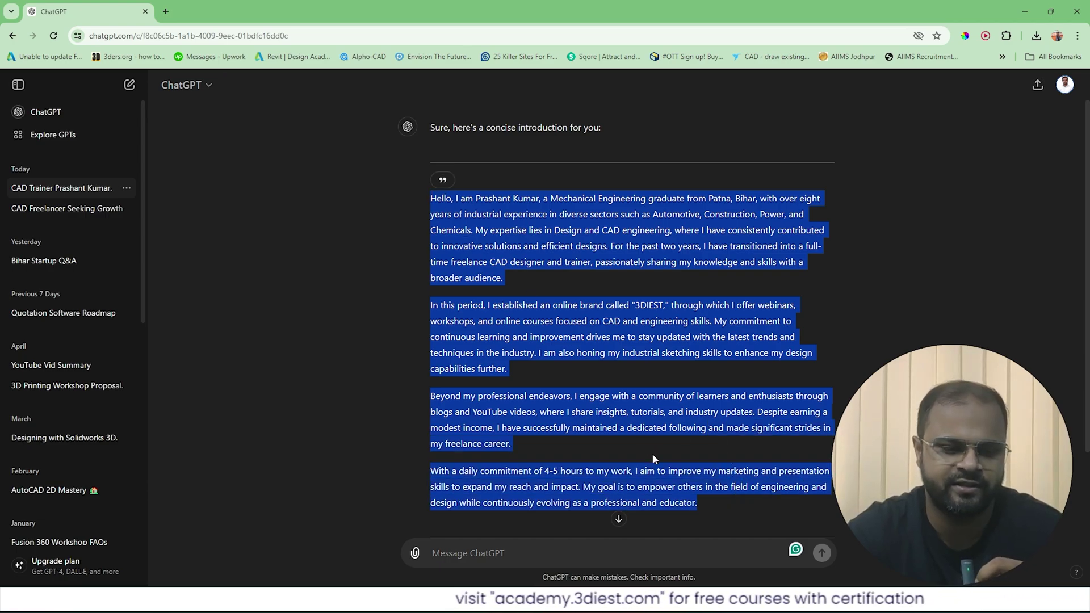
pyautogui.scroll(-1, 653, 454)
pyautogui.rightClick(608, 276)
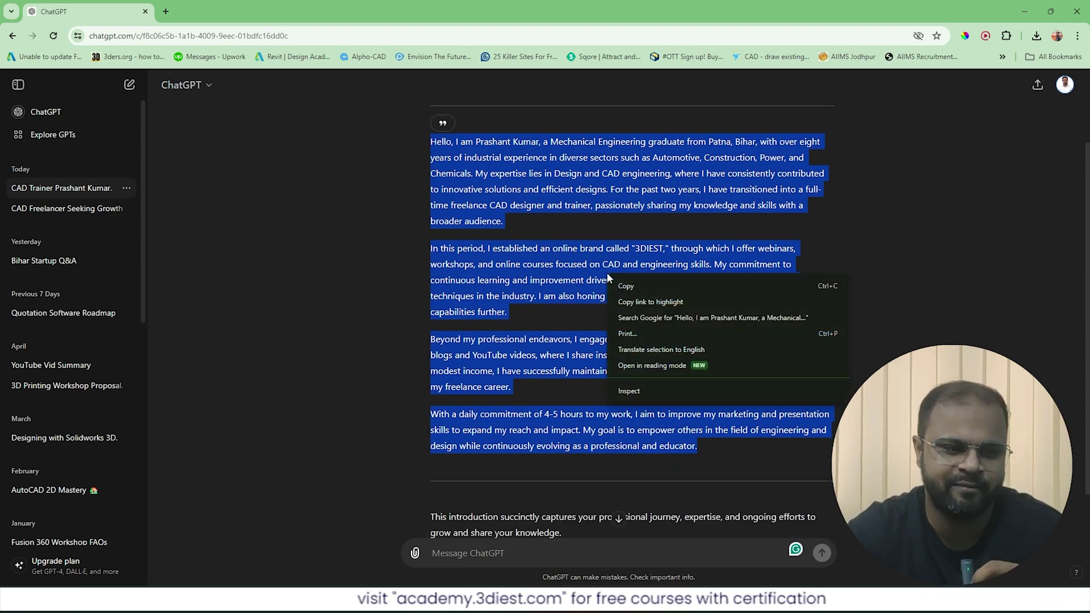
pyautogui.click(642, 286)
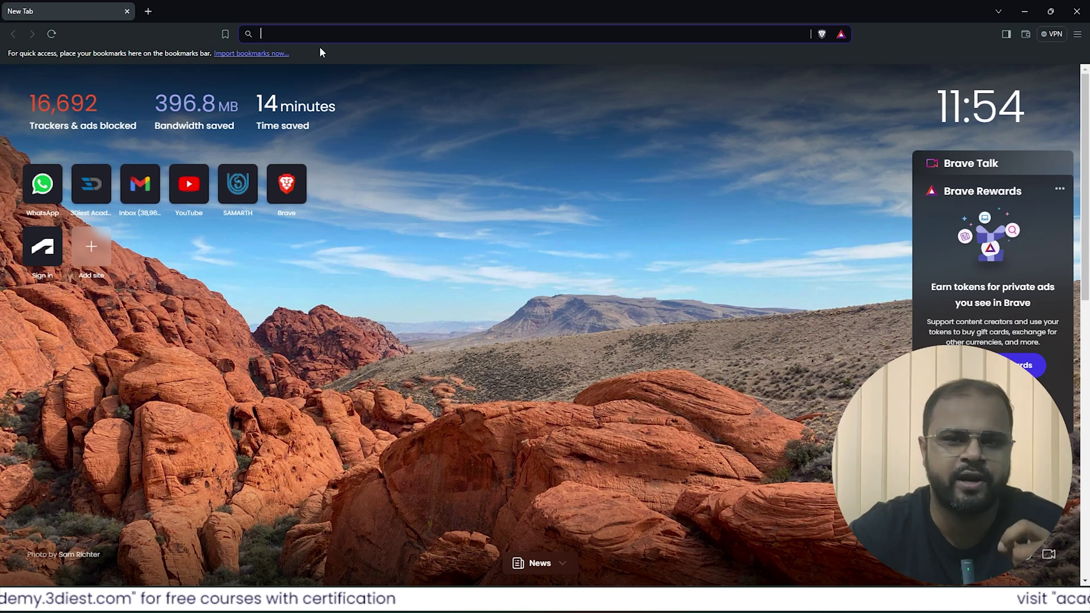
# - Switch to the Brave browser and open the academy.3diest.com website
pyautogui.click(339, 34)
pyautogui.write('academy.3diest.com')
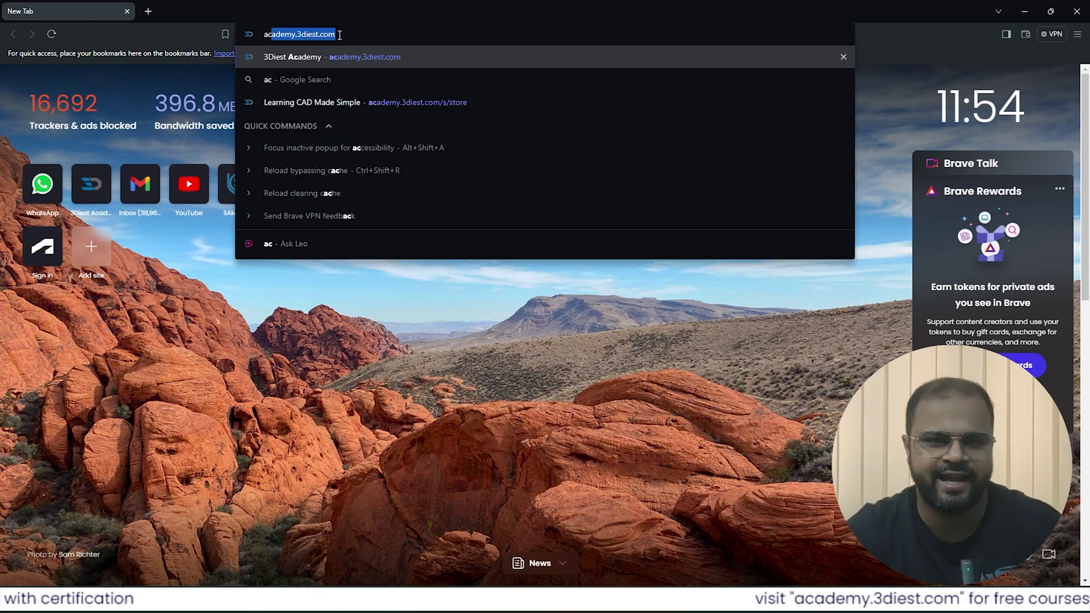
pyautogui.press('Return')
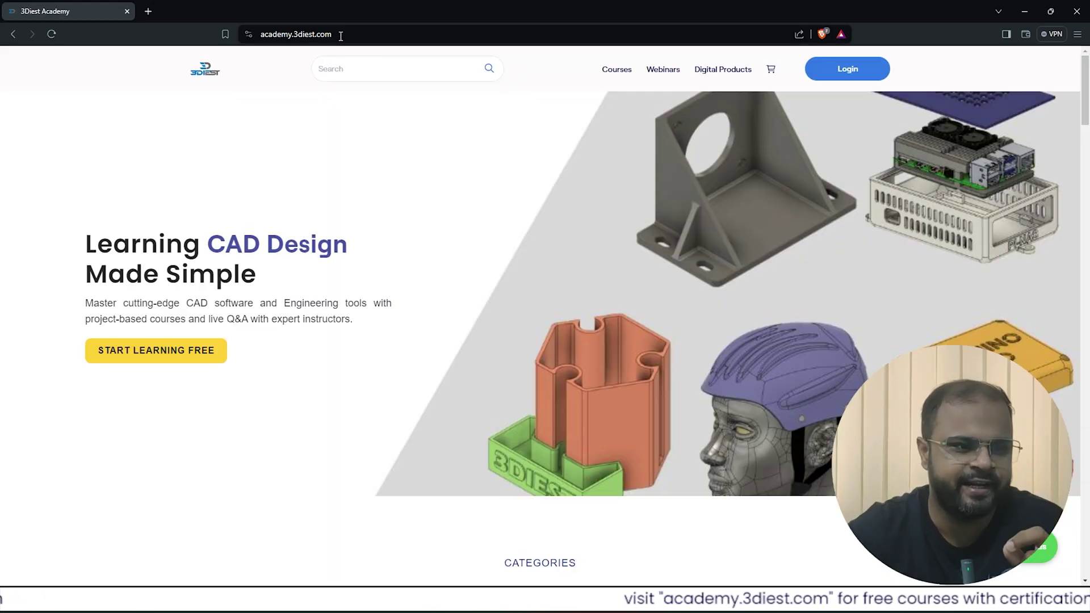
# - Log in to 3Diest Academy through Google with the PCB Keychain account
pyautogui.click(830, 72)
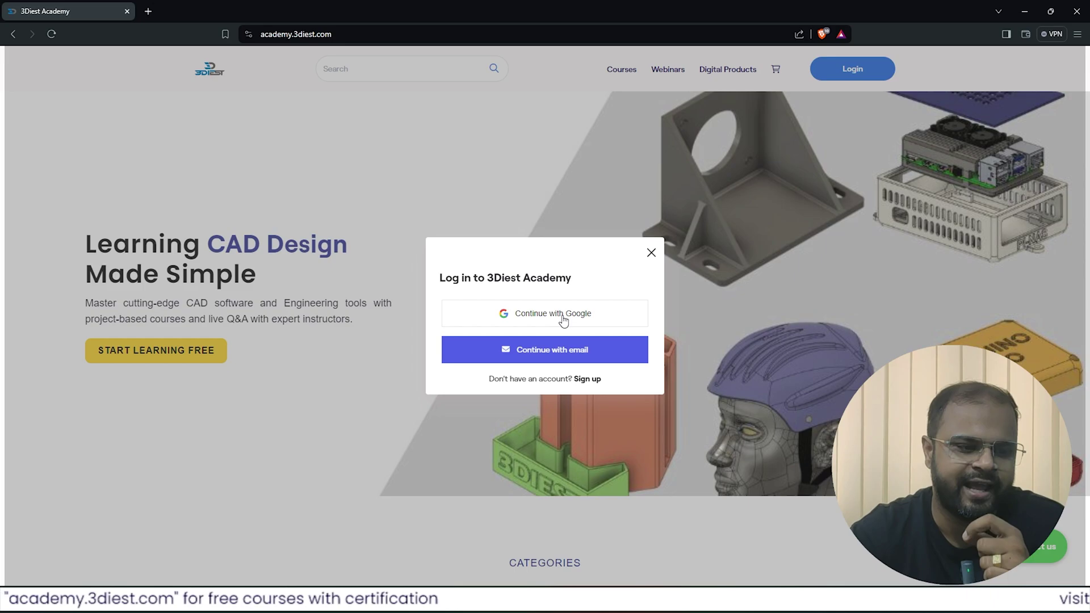
pyautogui.click(559, 324)
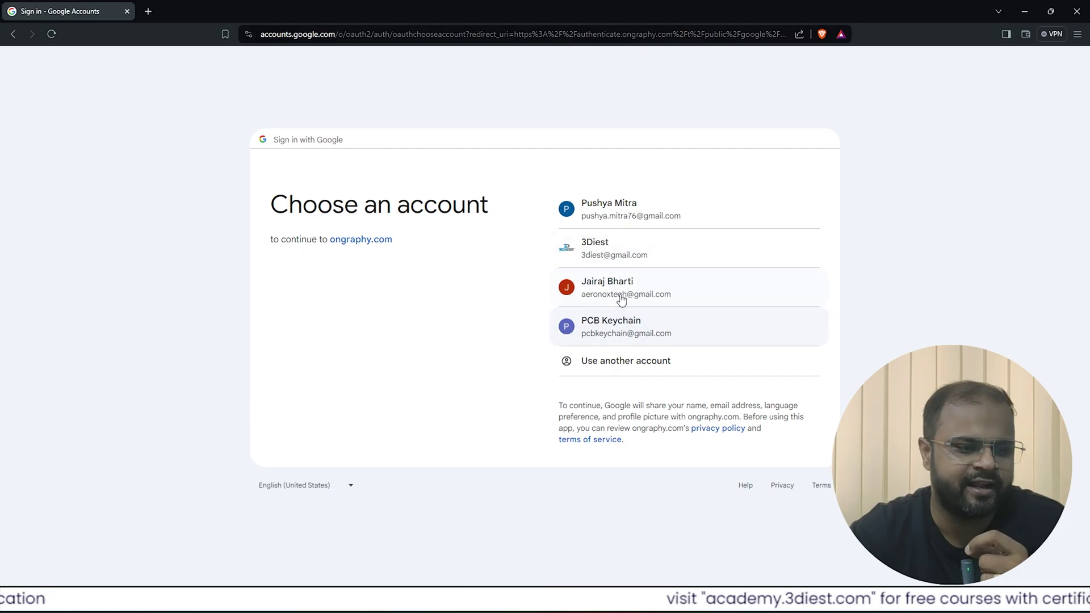
pyautogui.click(623, 328)
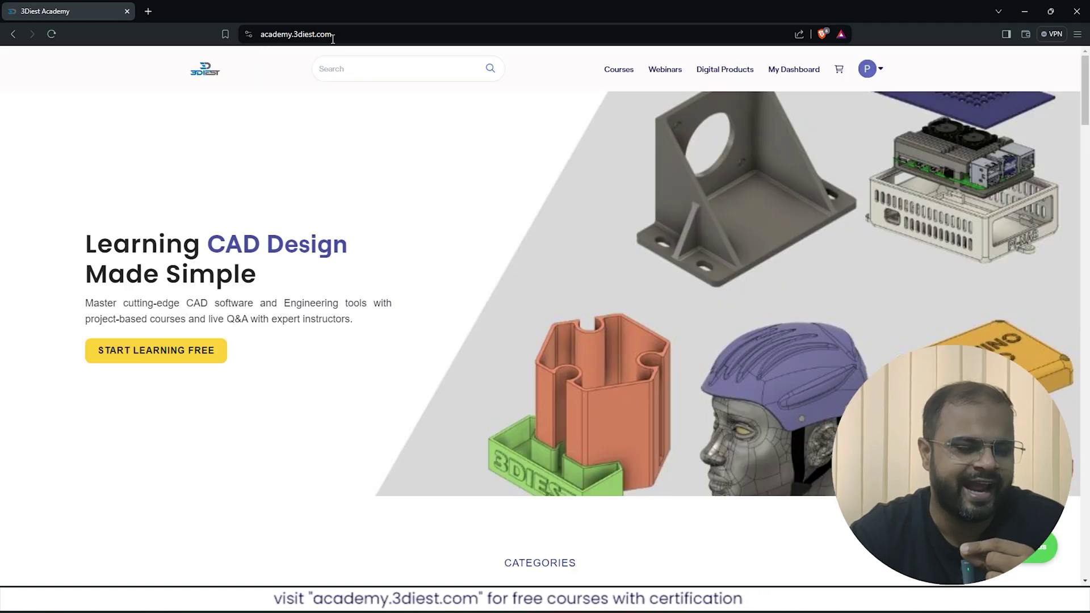
# - Go from the dashboard to the public community's #Introduce-Yourself channel and paste the copied introduction into a new message
pyautogui.click(805, 75)
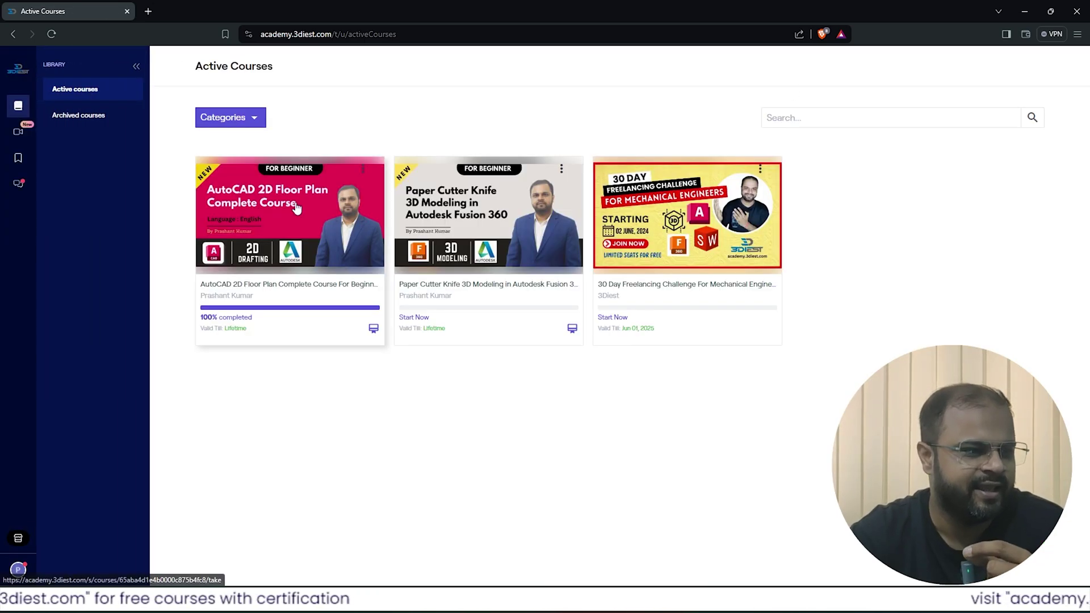
pyautogui.click(18, 187)
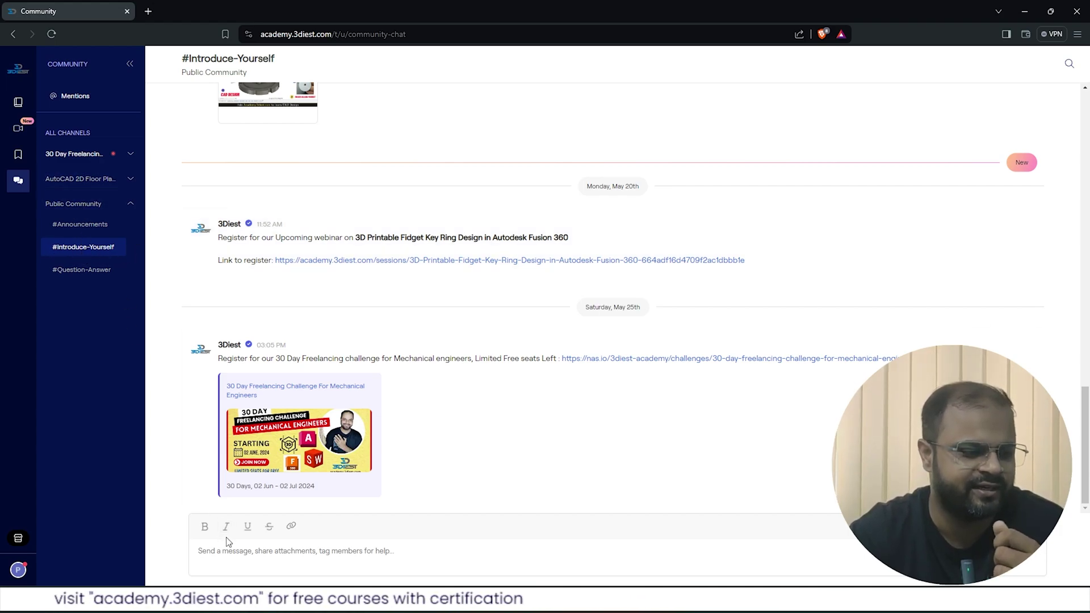
pyautogui.click(214, 557)
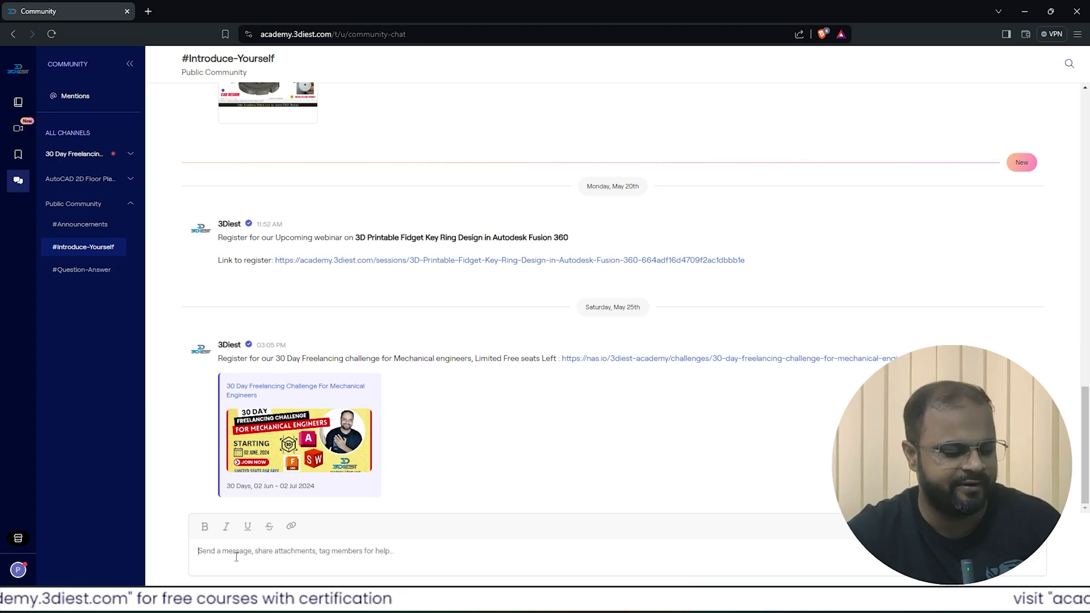
pyautogui.hotkey('ctrl', 'v')
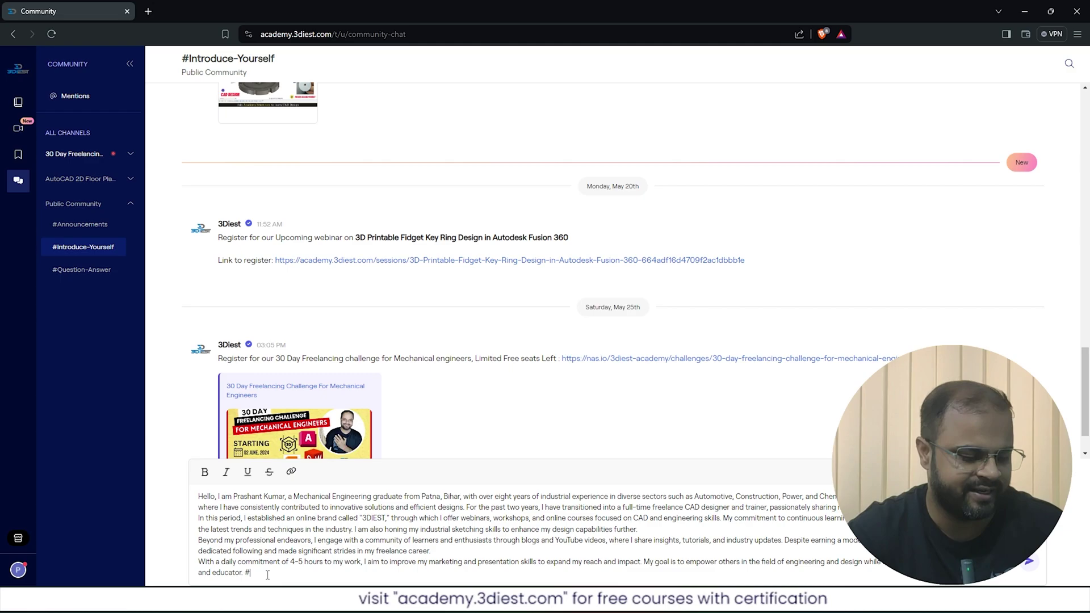
# - Add the hashtags #Mechanicalengineer #Freelance #3diest at the end of the introduction and send the message to the channel
pyautogui.write('#Mechanicaleng')
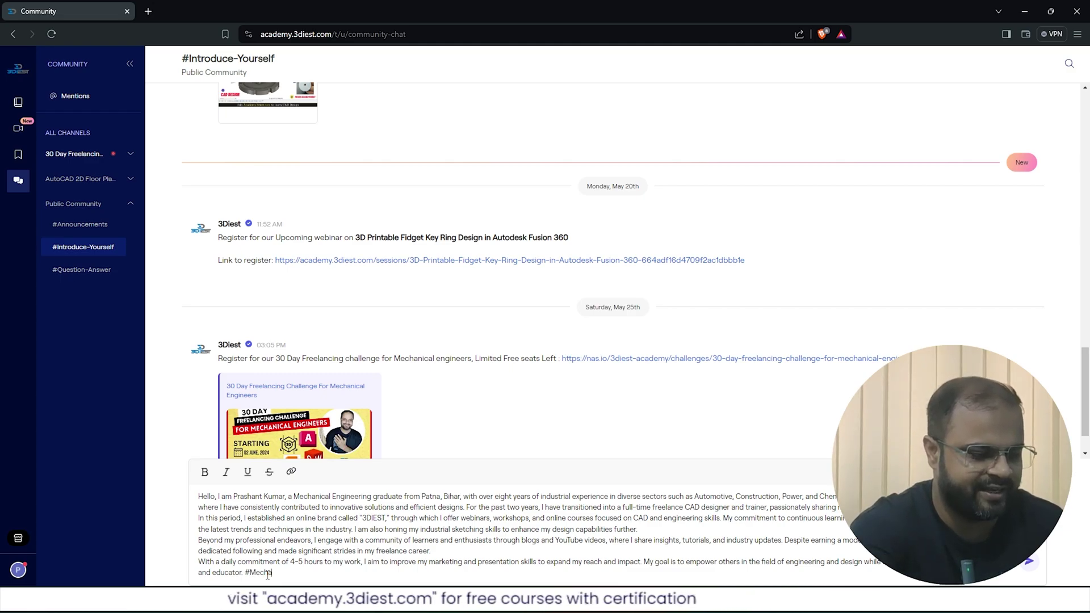
pyautogui.write('inee')
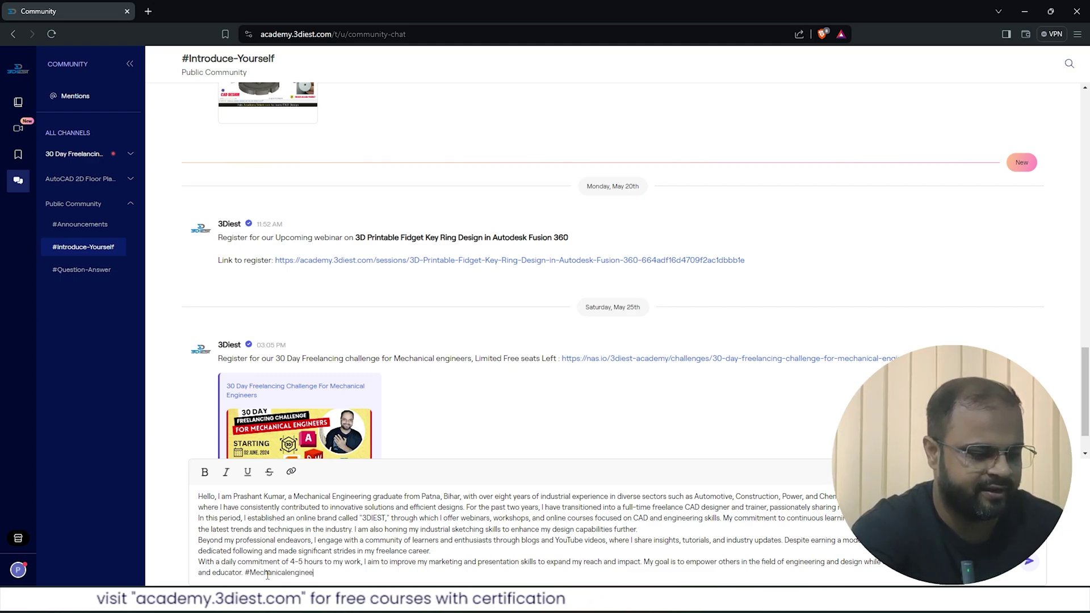
pyautogui.write('r #F')
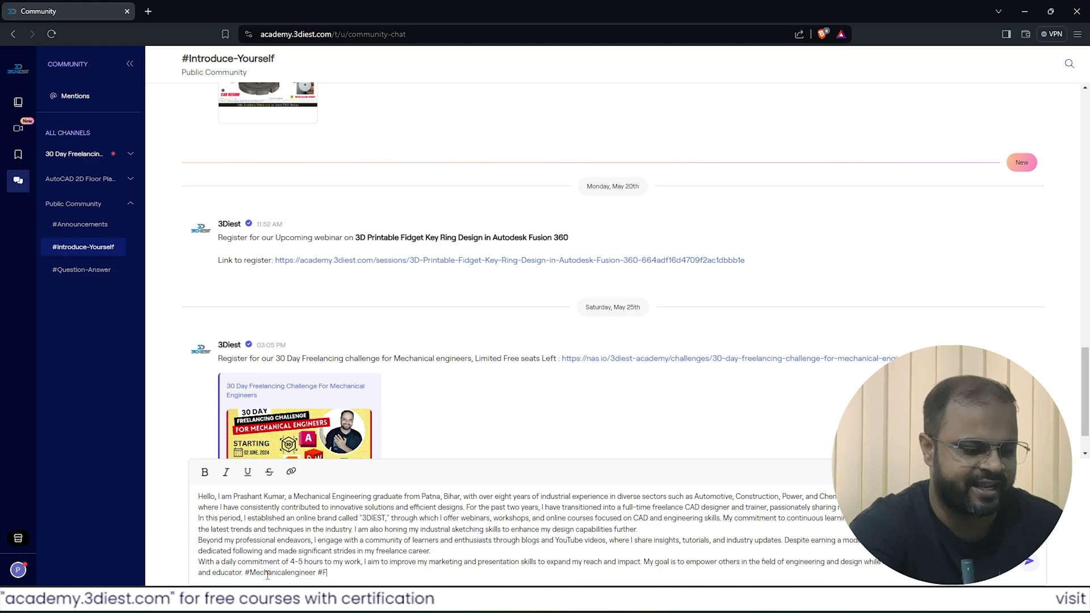
pyautogui.write('reelance ')
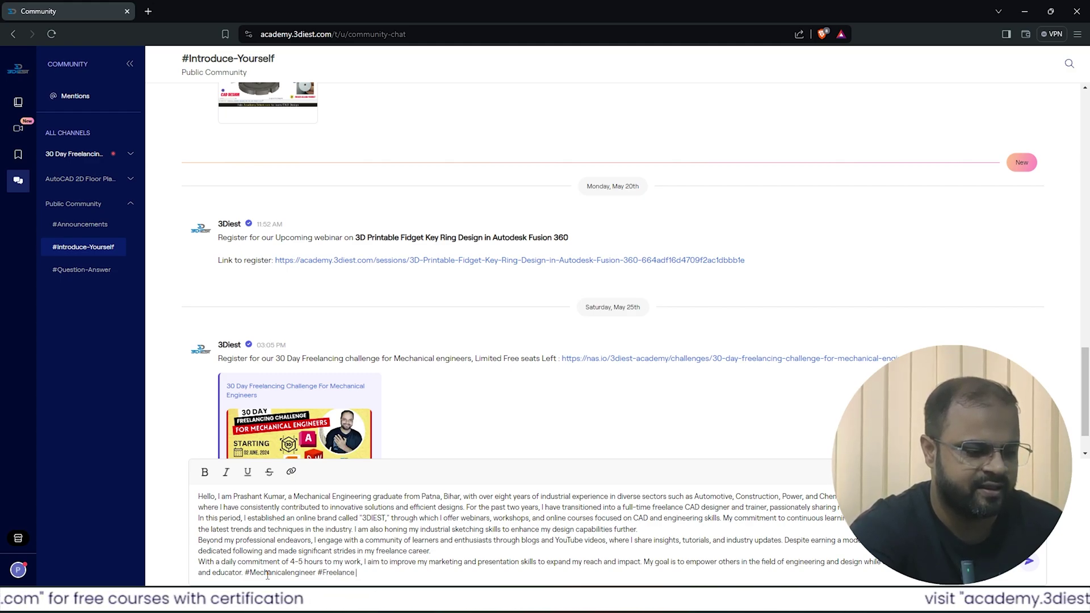
pyautogui.write('#3diest')
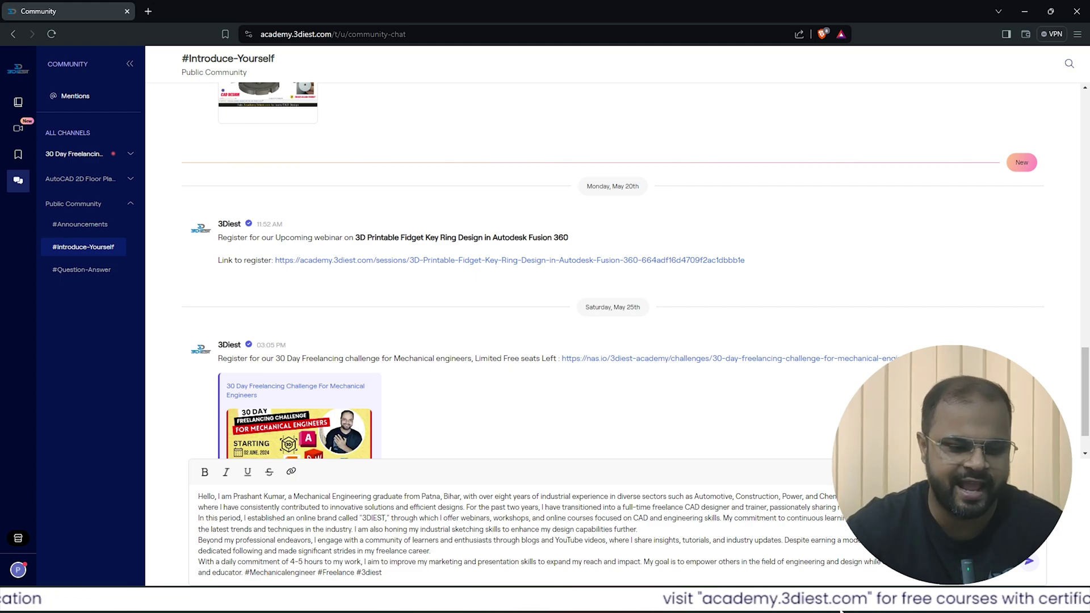
pyautogui.click(1030, 566)
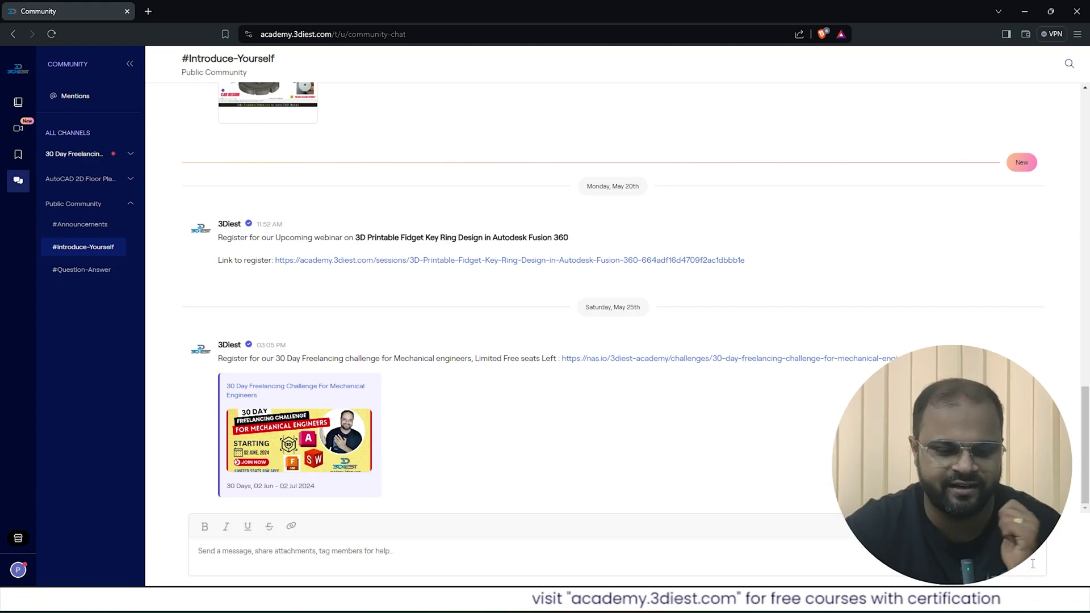